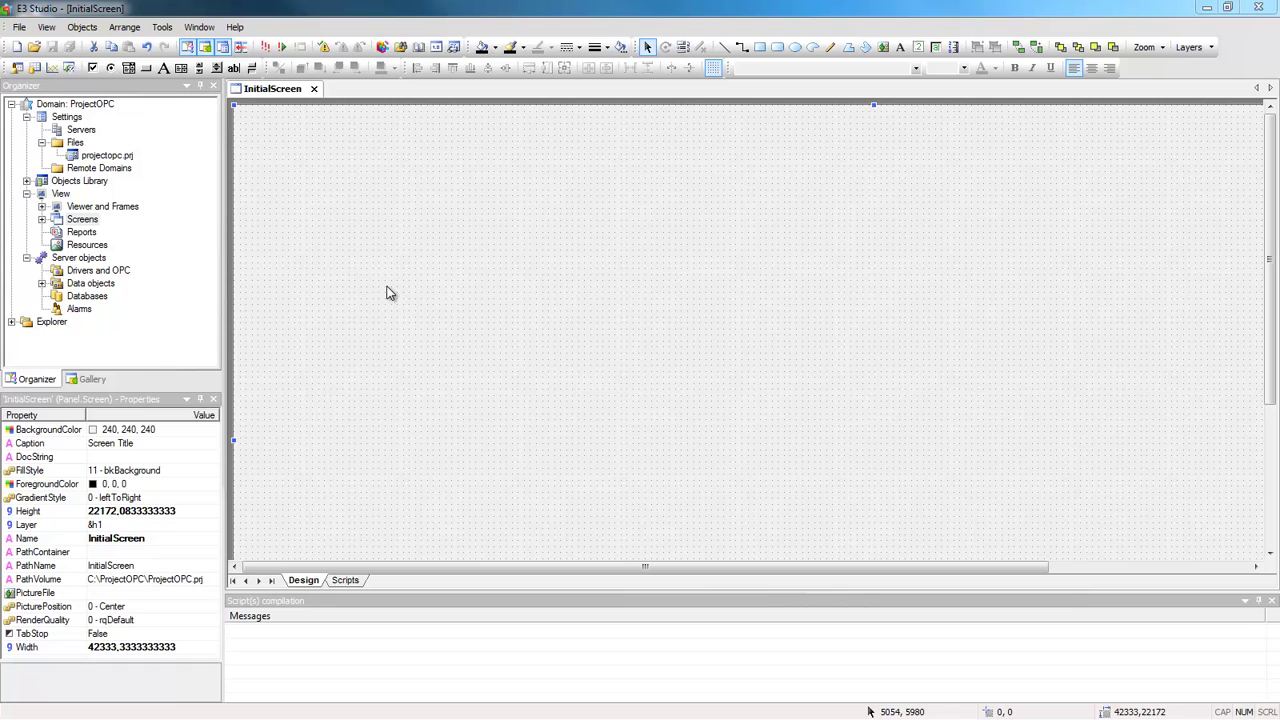
Insert an OPC client driver, OPCDriver1, into ProjectOPC.prj from the Drivers and OPC folder.
{"action": "right_click", "coordinate": [118, 272]}
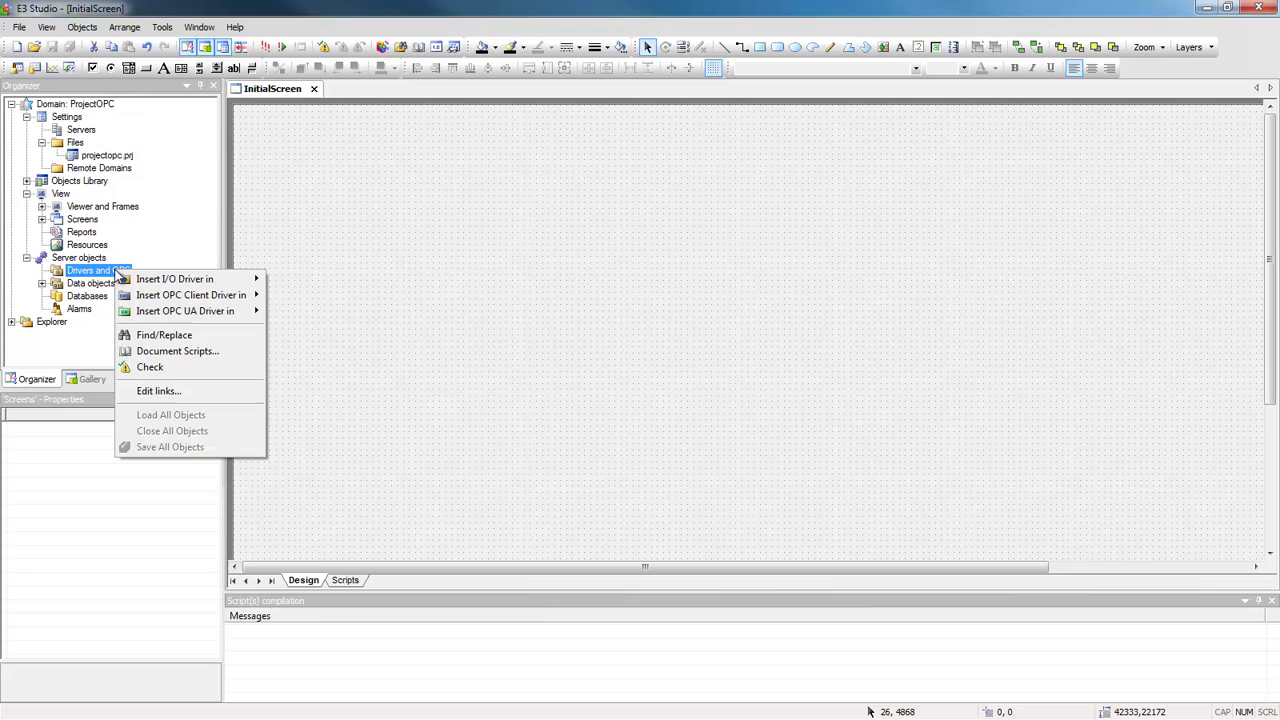
{"action": "mouse_move", "coordinate": [220, 299]}
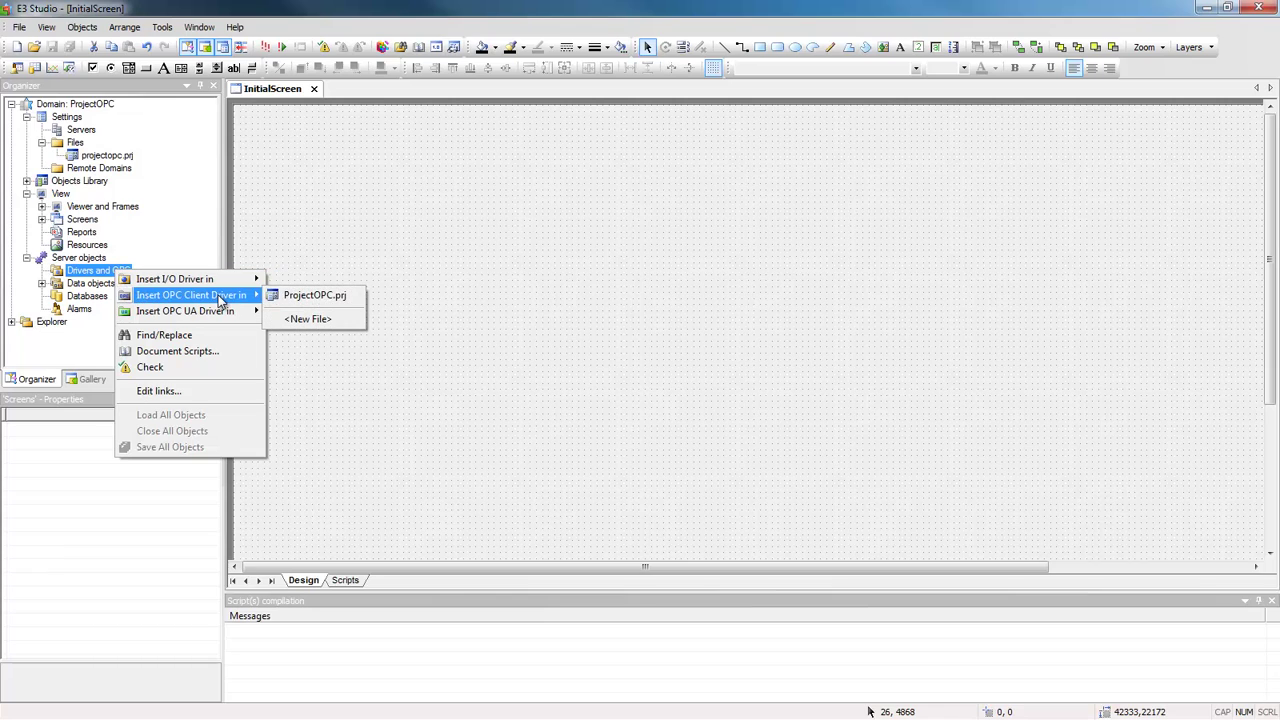
{"action": "left_click", "coordinate": [313, 296]}
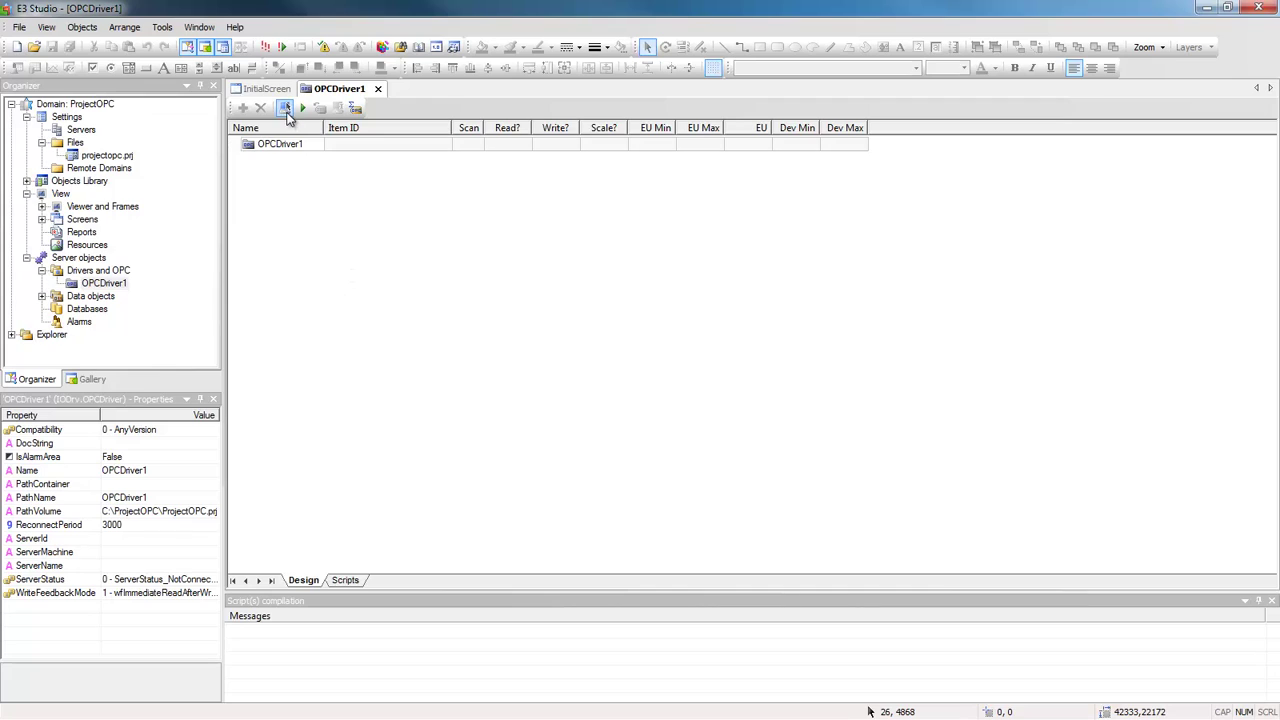
Set OPCDriver1's server to the local ElipseSCADA.OPCSvr.1 OPC server.
{"action": "left_click", "coordinate": [285, 108]}
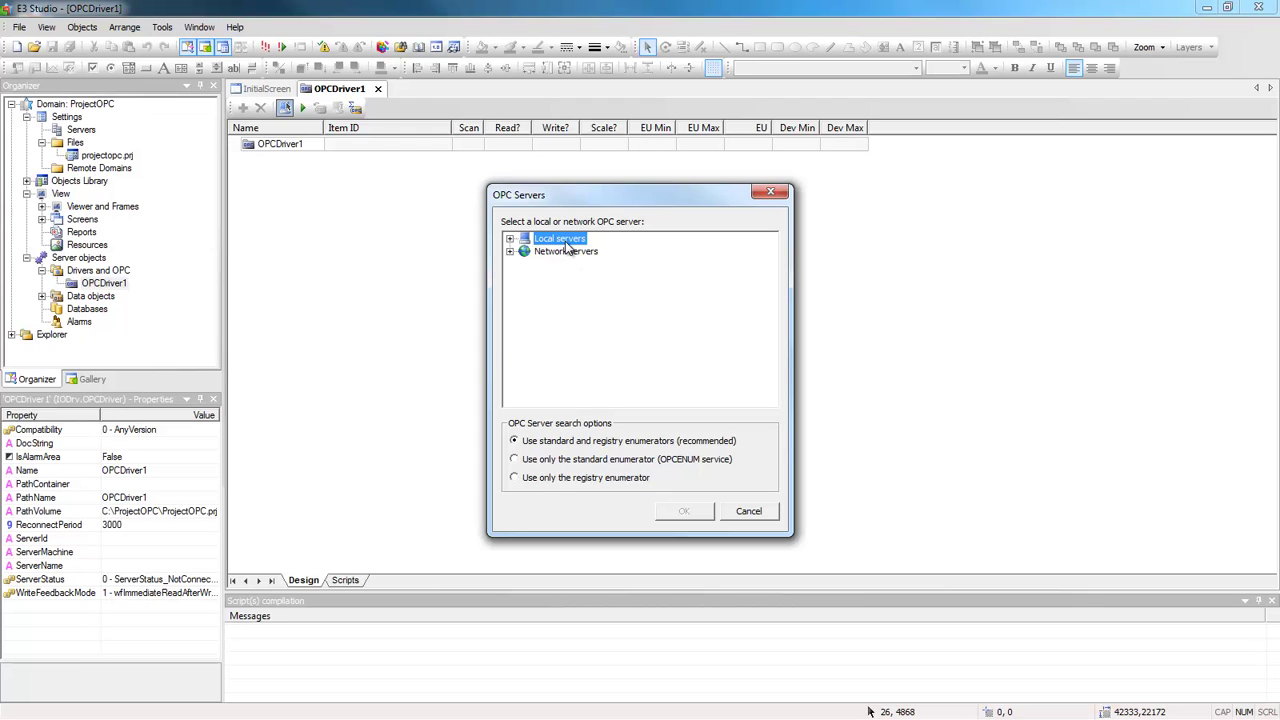
{"action": "left_click", "coordinate": [510, 239]}
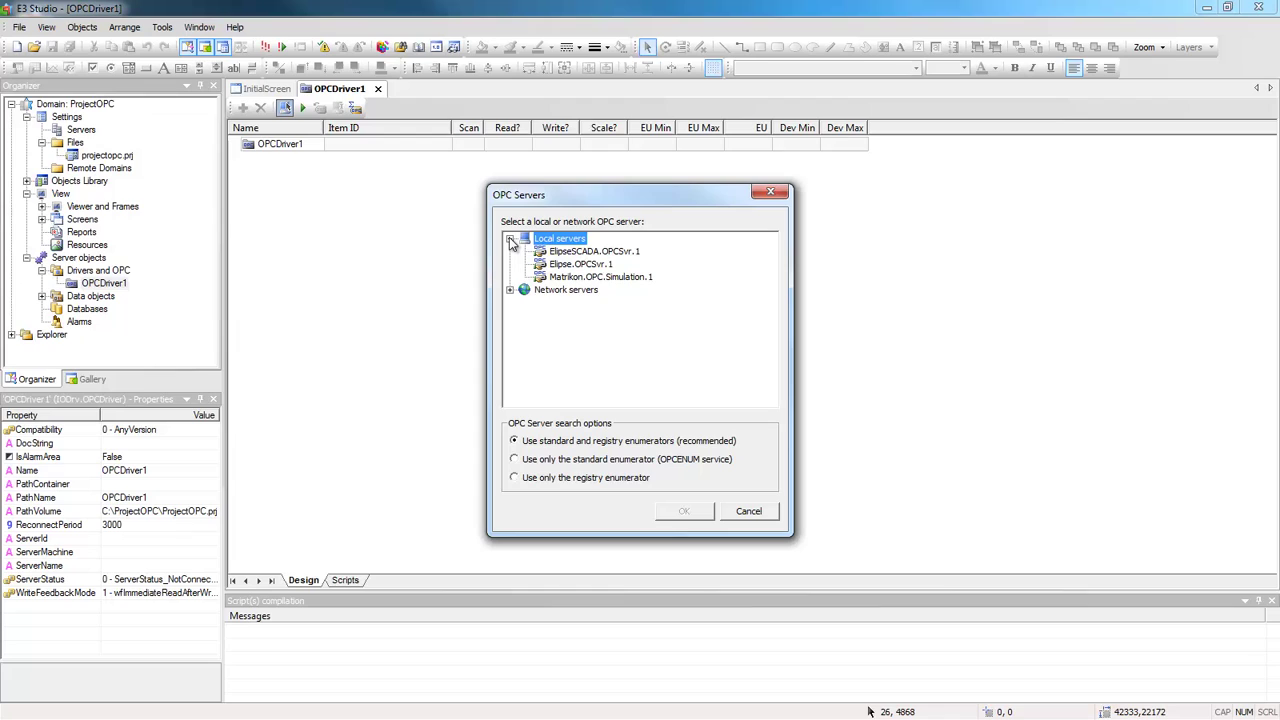
{"action": "left_click", "coordinate": [567, 253]}
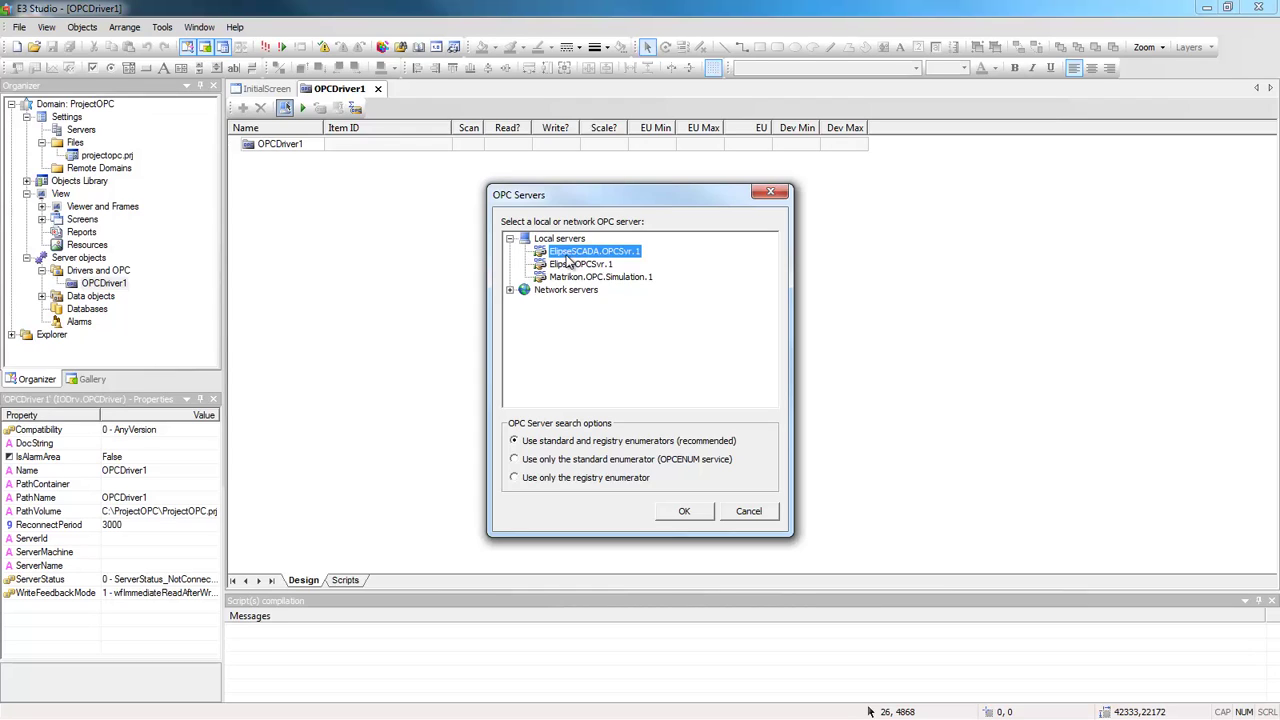
{"action": "left_click", "coordinate": [685, 514]}
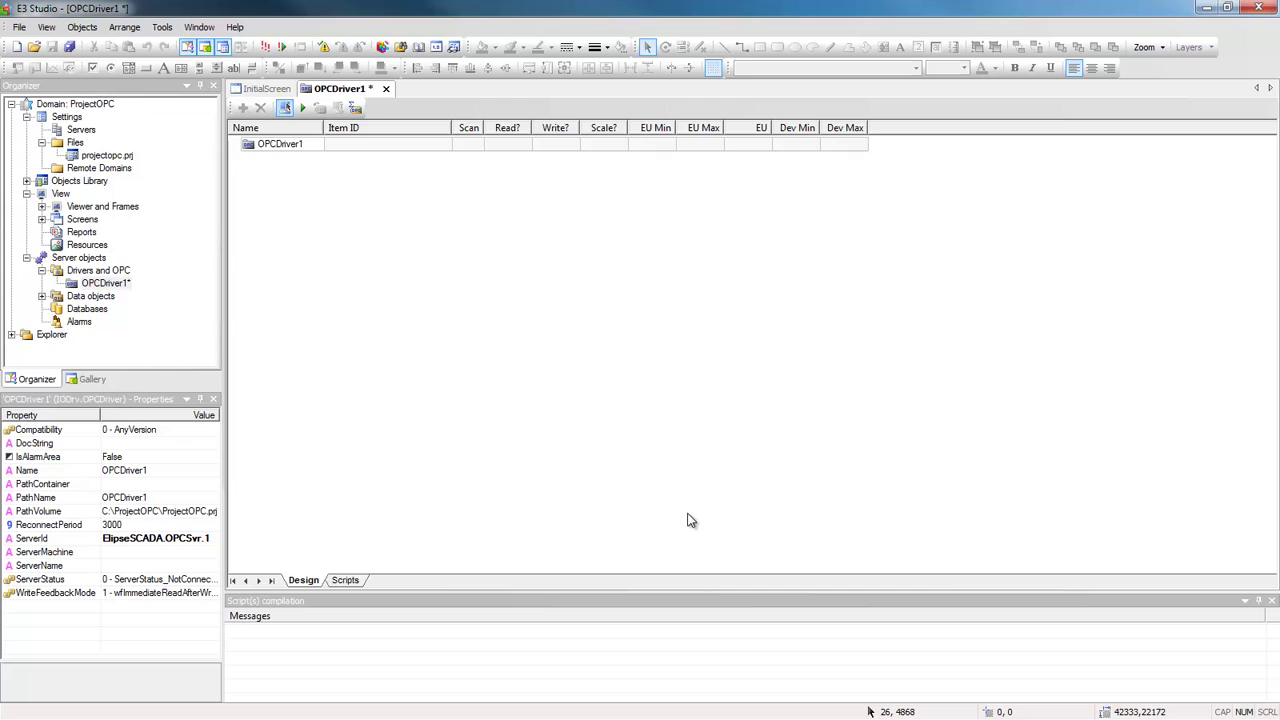
Activate OPCDriver1, then create OPCGroup1 with automatic I/O block creation for tag import.
{"action": "left_click", "coordinate": [304, 108]}
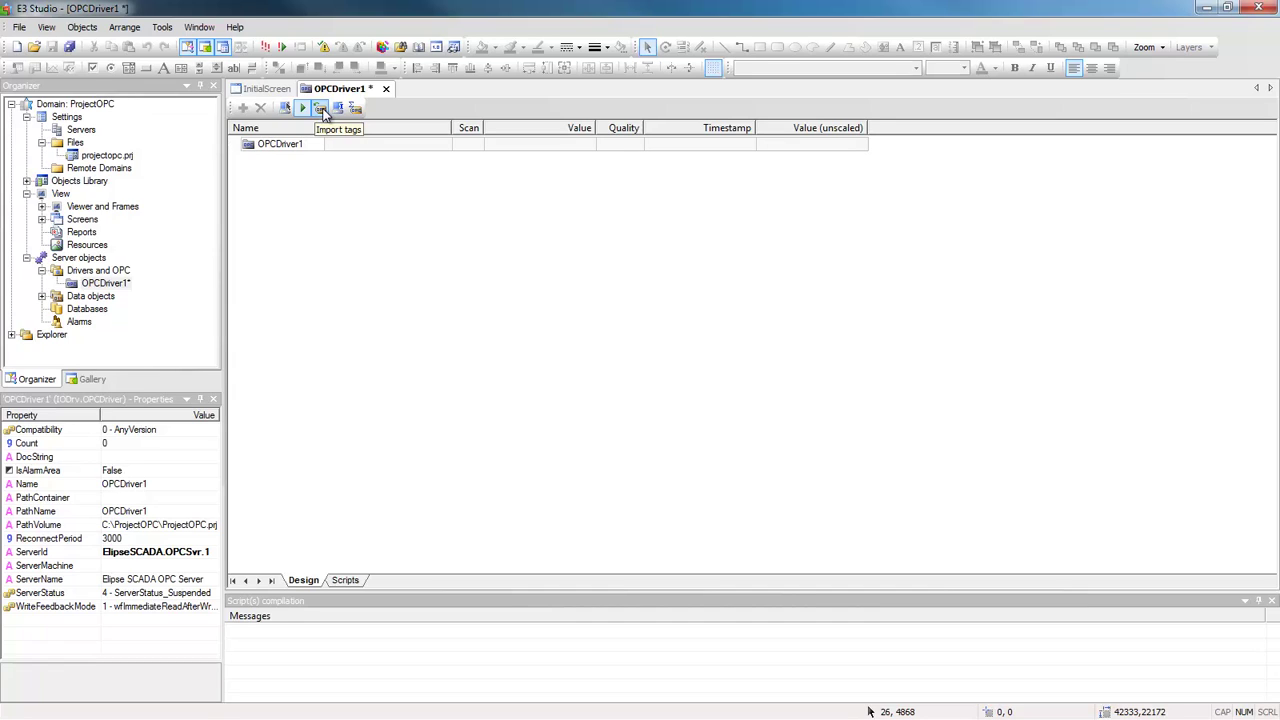
{"action": "left_click", "coordinate": [320, 109]}
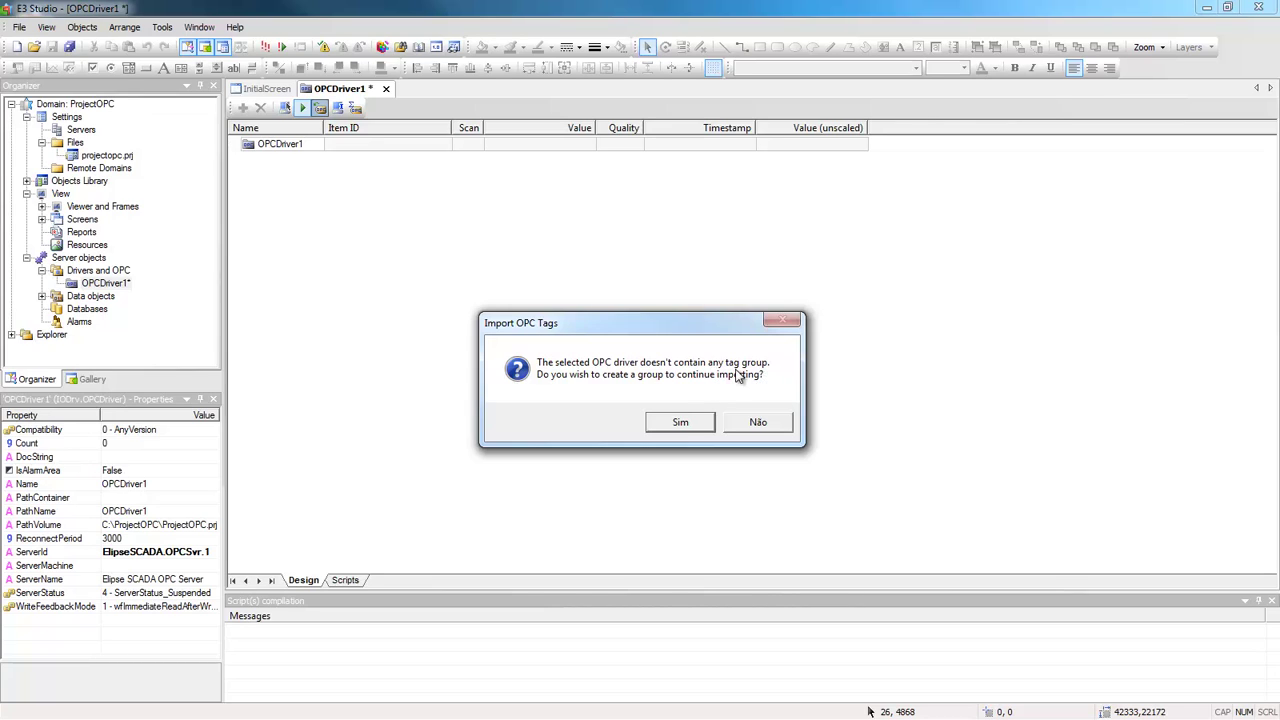
{"action": "left_click", "coordinate": [684, 428]}
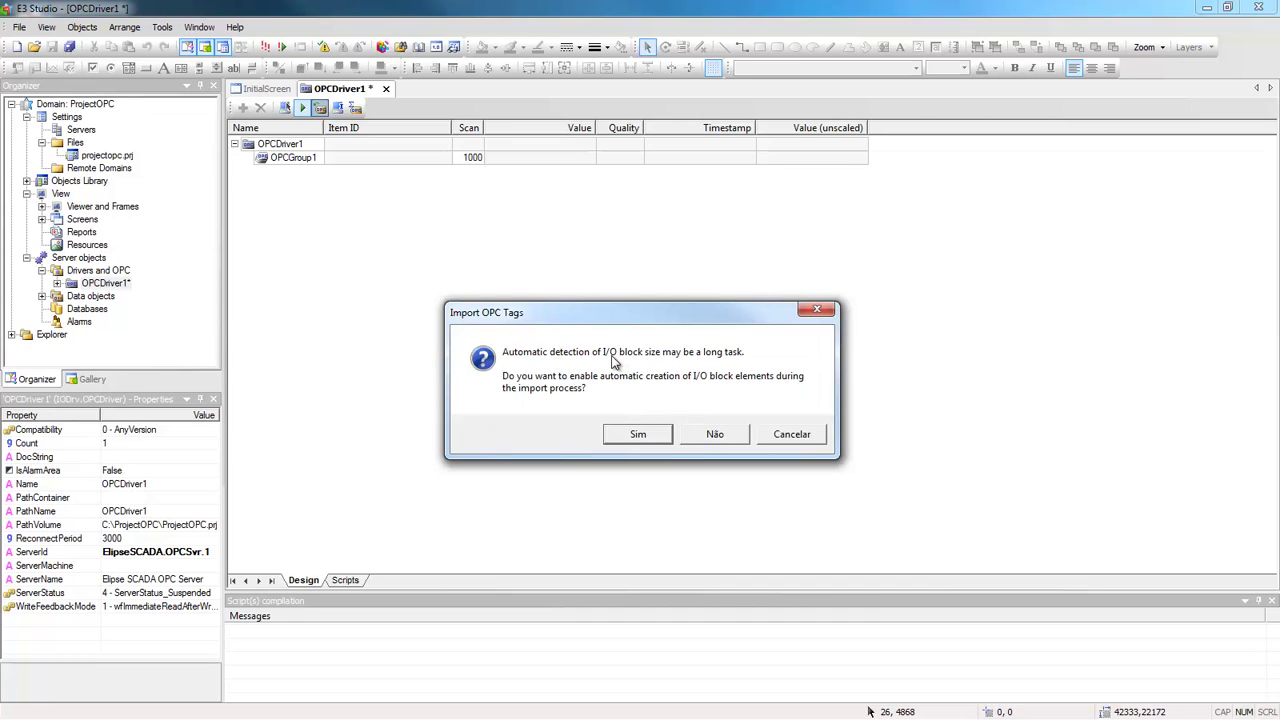
{"action": "left_click", "coordinate": [642, 436]}
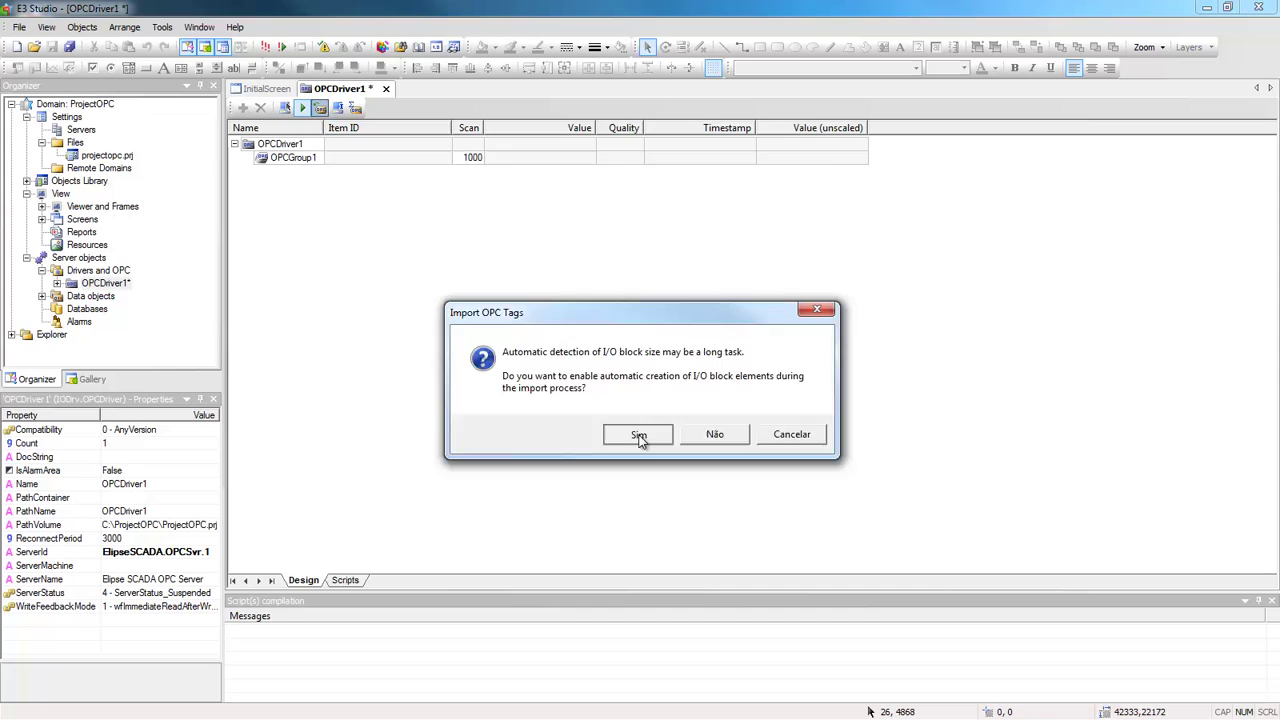
{"action": "left_click", "coordinate": [517, 250]}
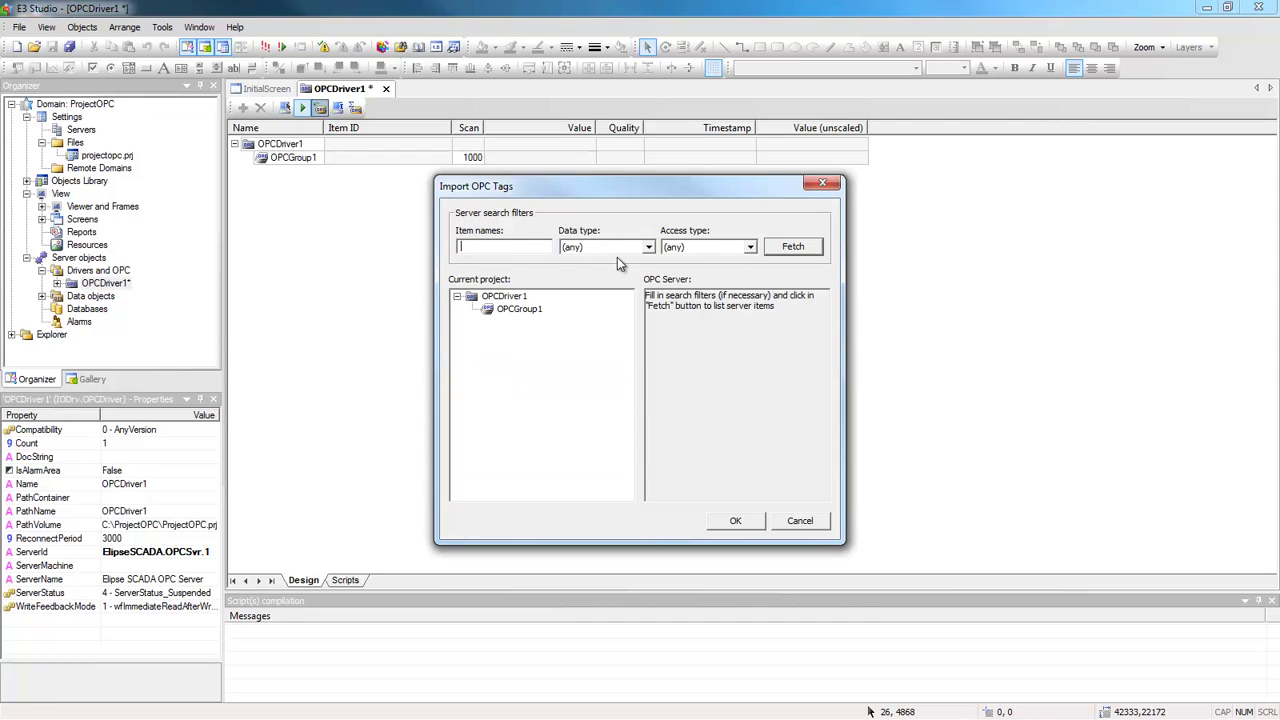
Keep the data type and access type filters at (any) and fetch the server's items.
{"action": "left_click", "coordinate": [645, 247]}
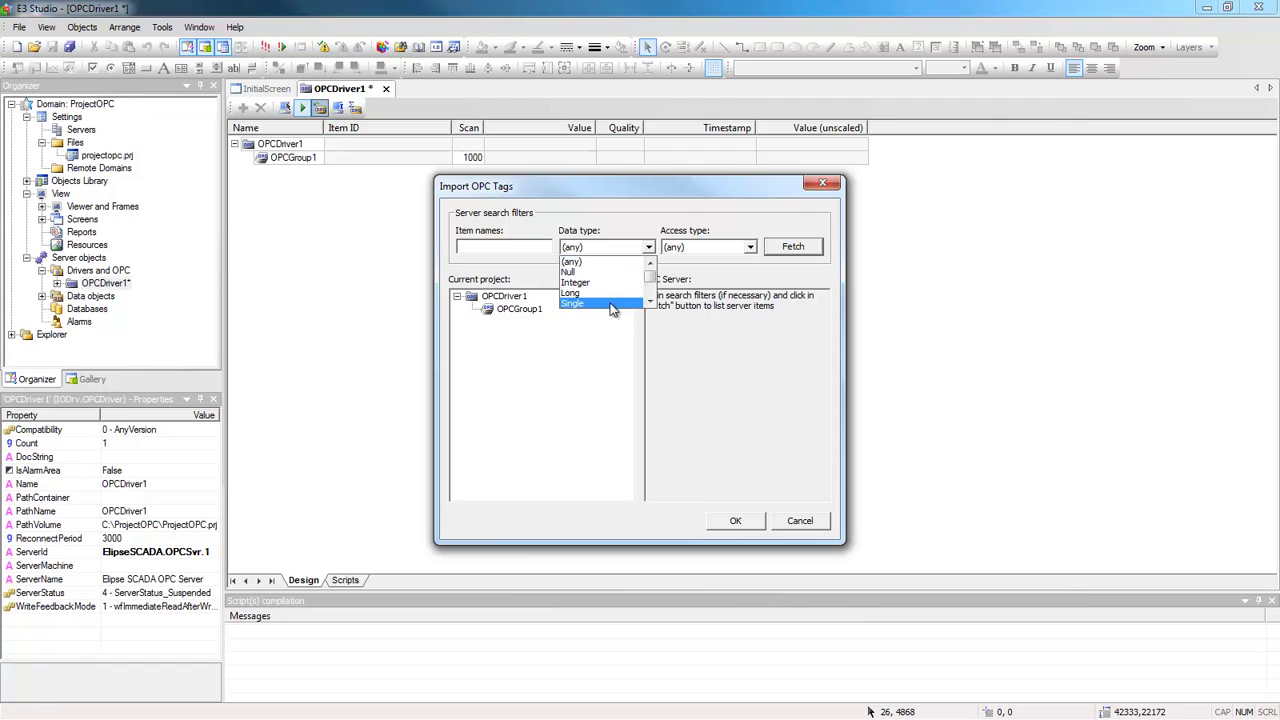
{"action": "left_click", "coordinate": [648, 251]}
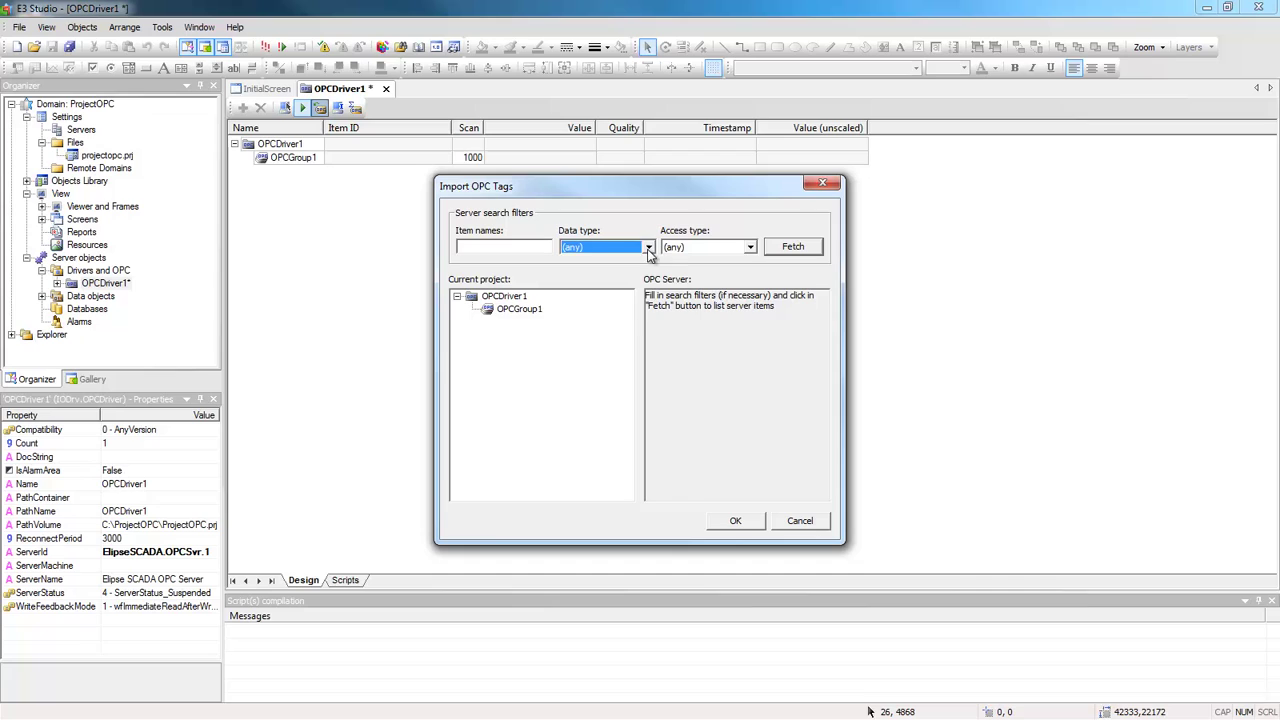
{"action": "left_click", "coordinate": [749, 247]}
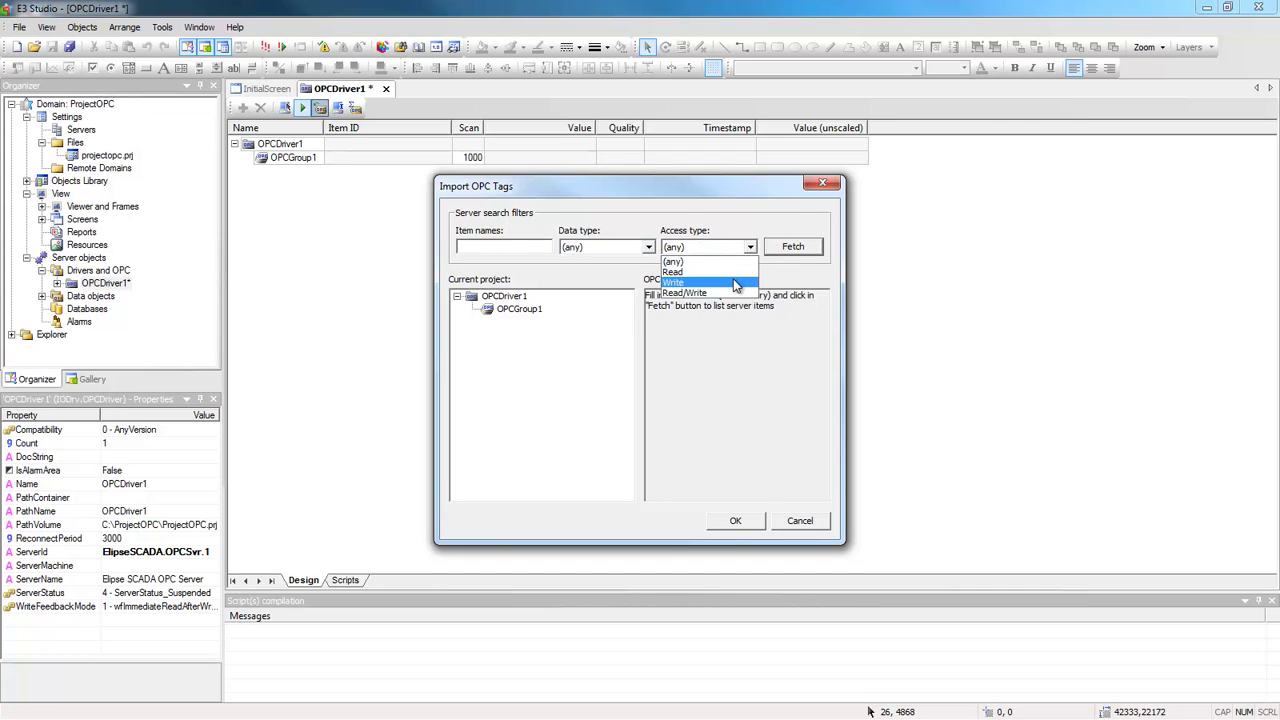
{"action": "left_click", "coordinate": [733, 252]}
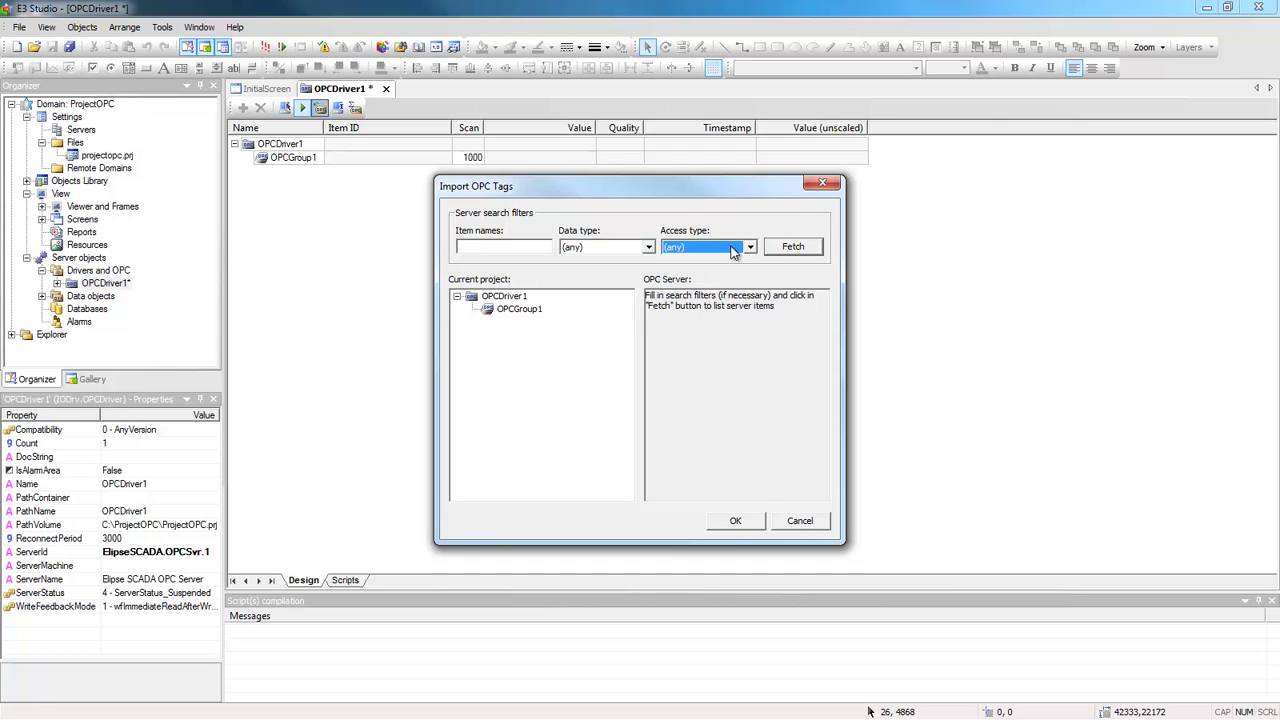
{"action": "left_click", "coordinate": [792, 250]}
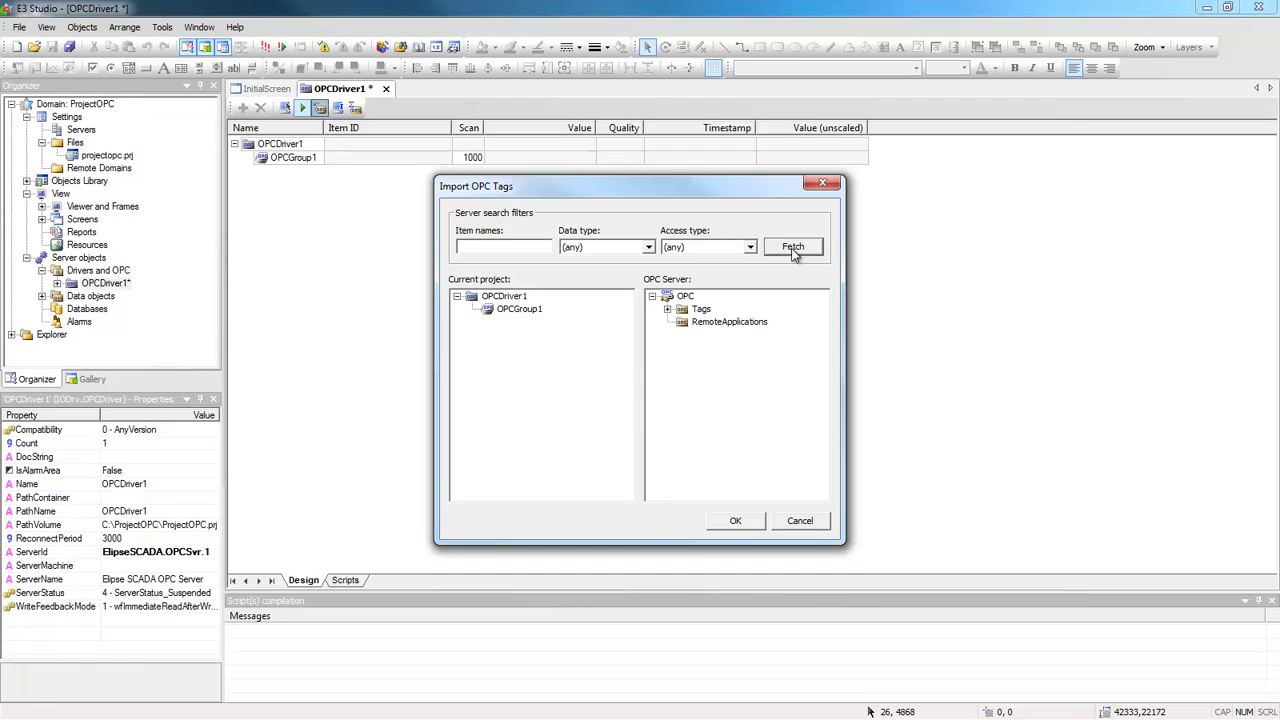
Drag tag001 and tag002 from the server's Tags folder into OPCGroup1.
{"action": "left_click", "coordinate": [668, 310]}
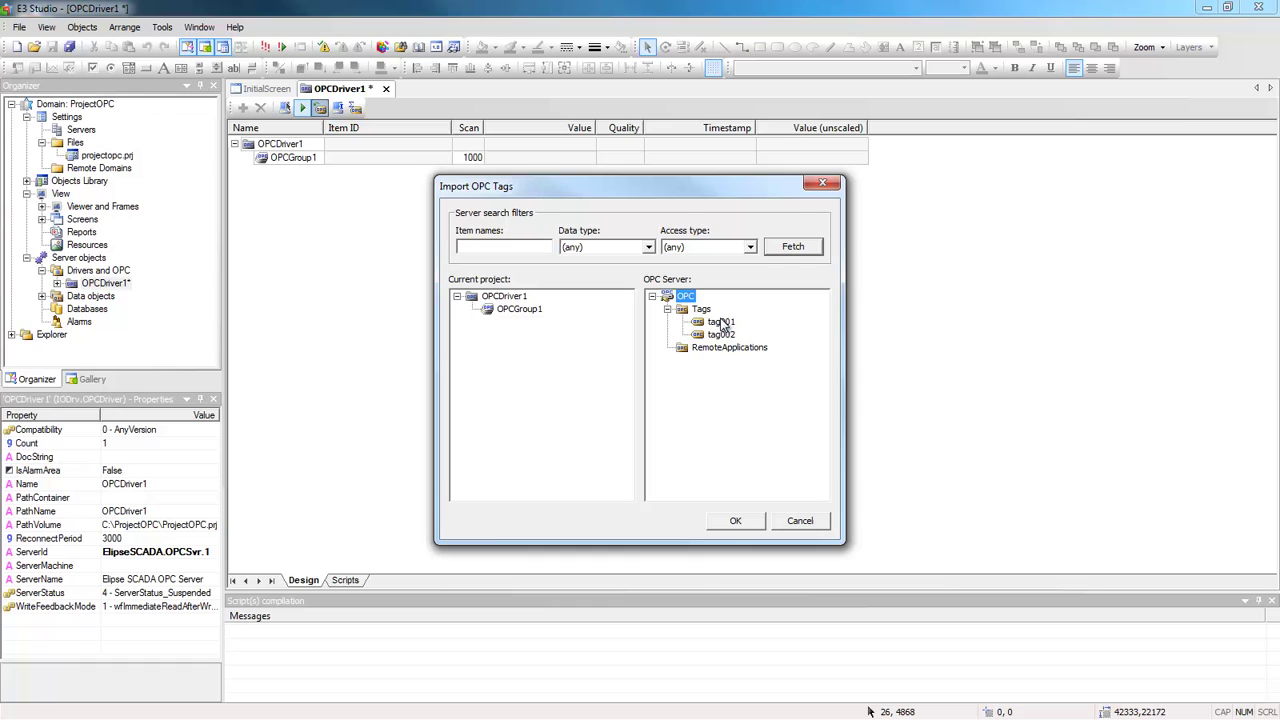
{"action": "left_click", "coordinate": [722, 322]}
{"action": "left_click", "coordinate": [721, 334]}
{"action": "left_click", "coordinate": [721, 322]}
{"action": "left_click", "coordinate": [721, 335]}
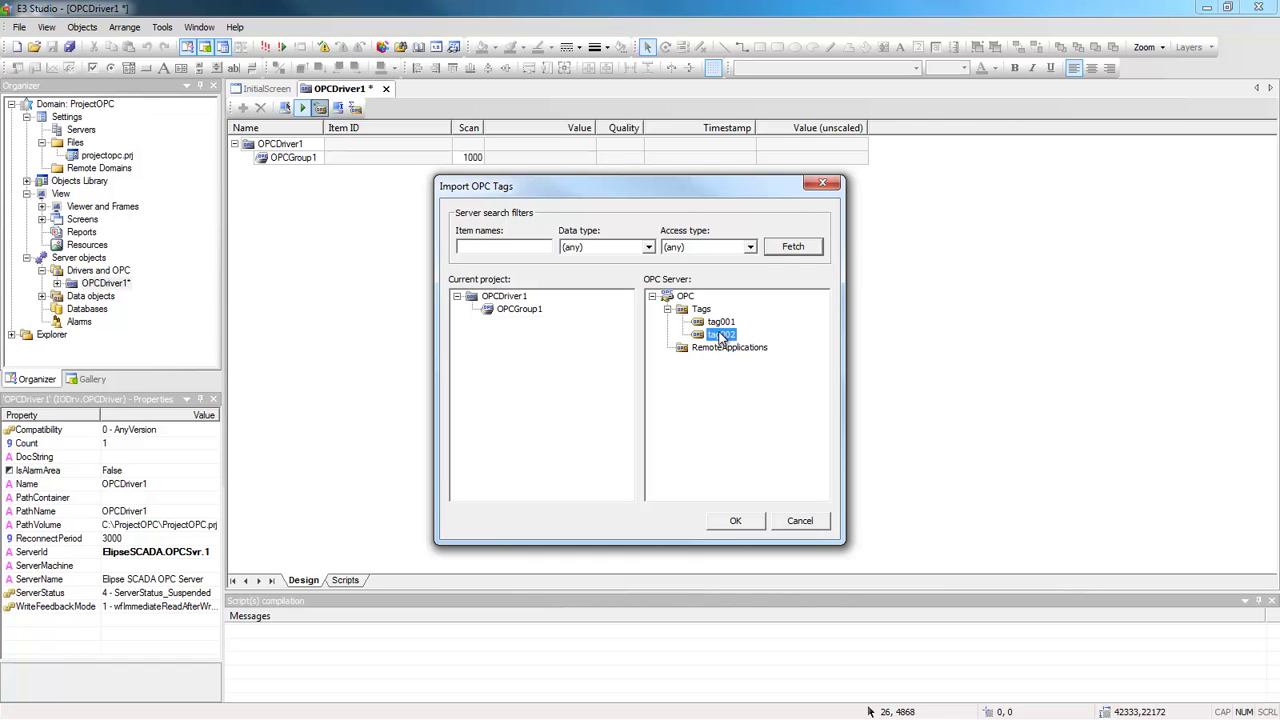
{"action": "left_click", "coordinate": [700, 311], "text": "shift"}
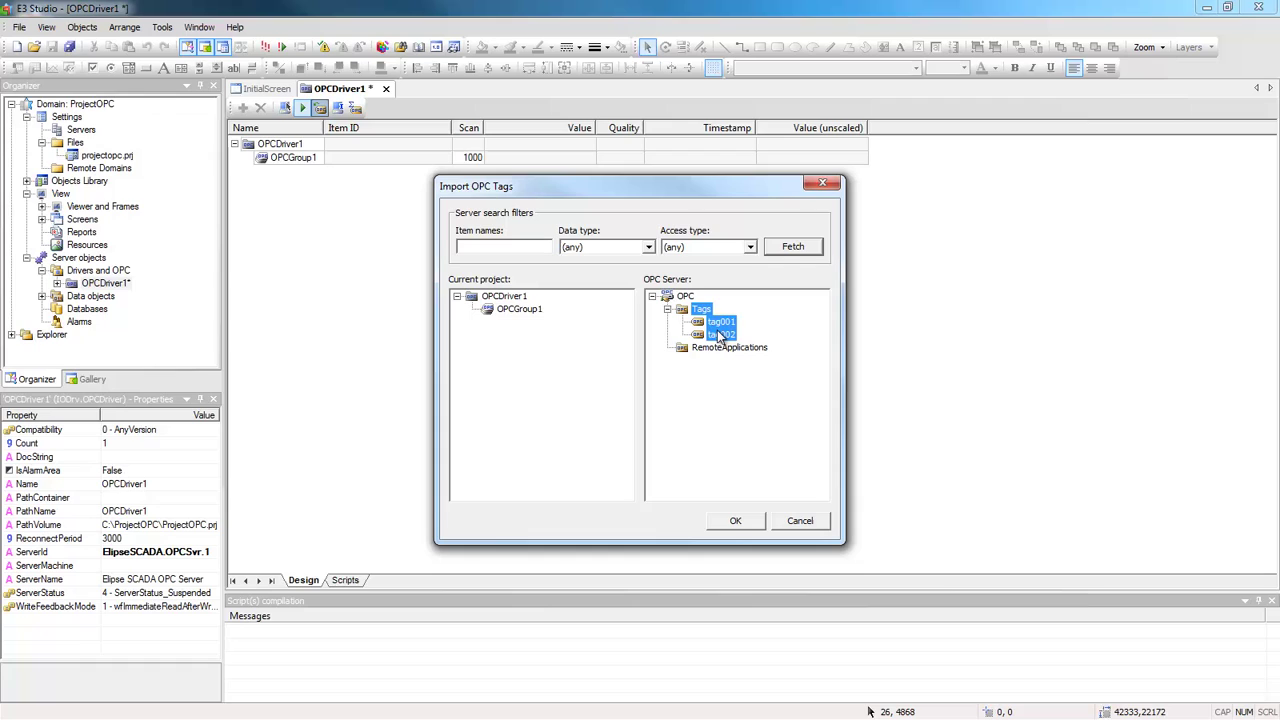
{"action": "left_click_drag", "start_coordinate": [697, 322], "coordinate": [518, 316]}
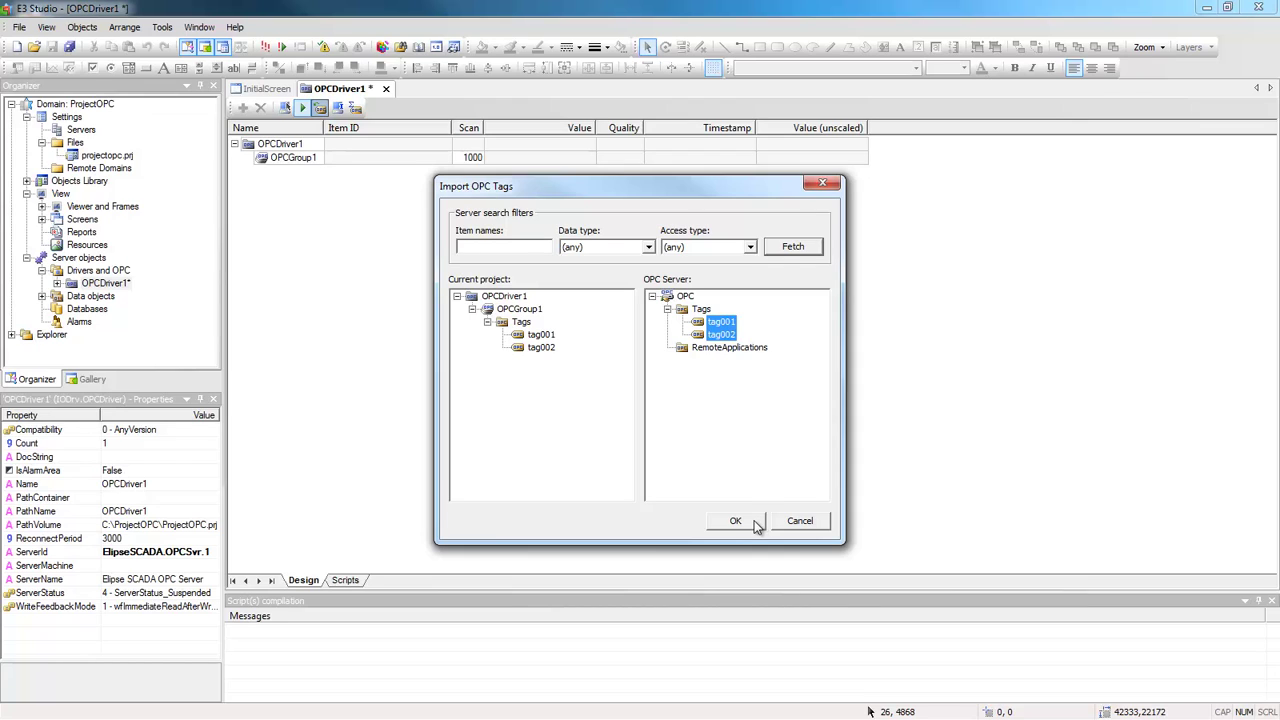
Confirm importing tag001 and tag002 and run the project with F10.
{"action": "left_click", "coordinate": [756, 523]}
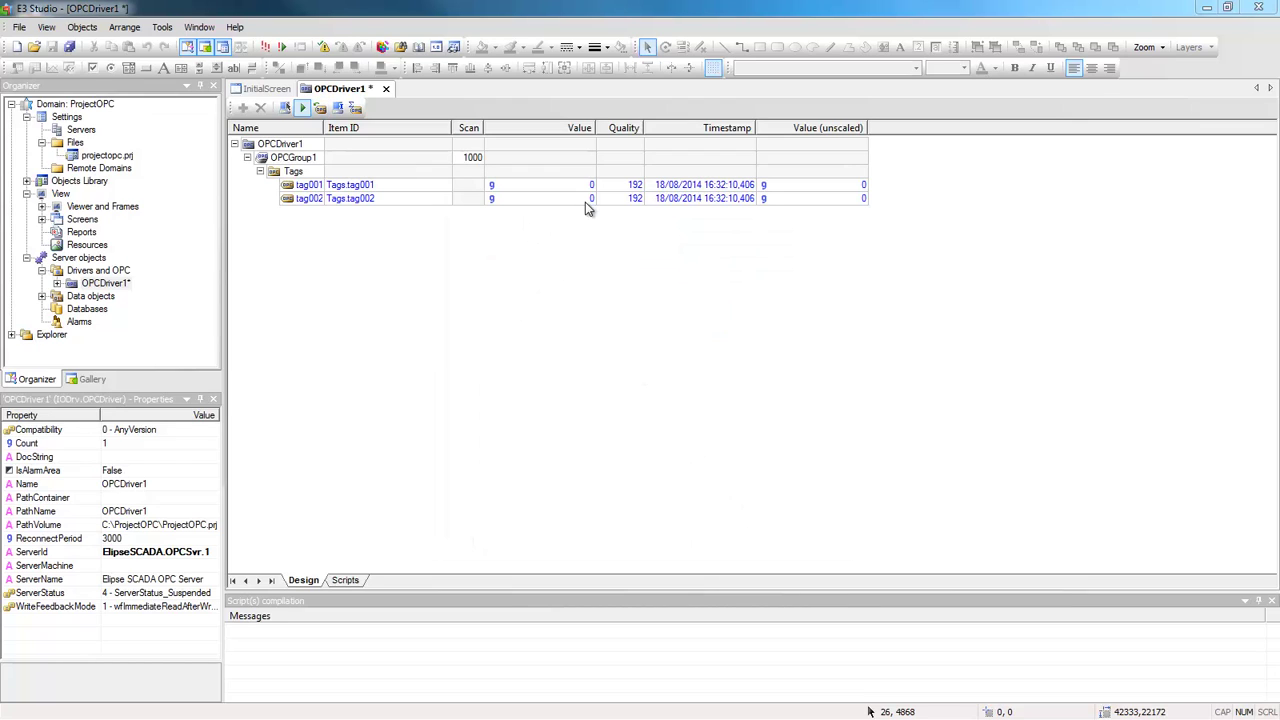
{"action": "key", "text": "F10"}
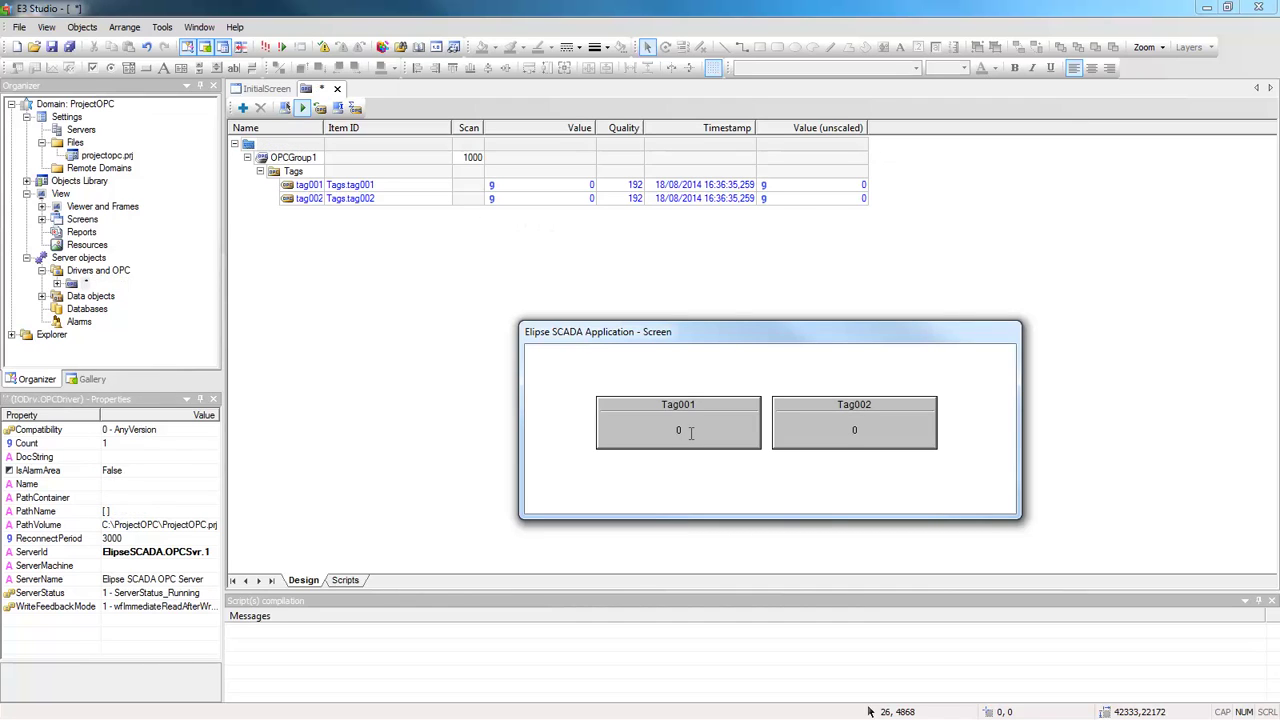
{"action": "left_click_drag", "start_coordinate": [715, 330], "coordinate": [671, 304]}
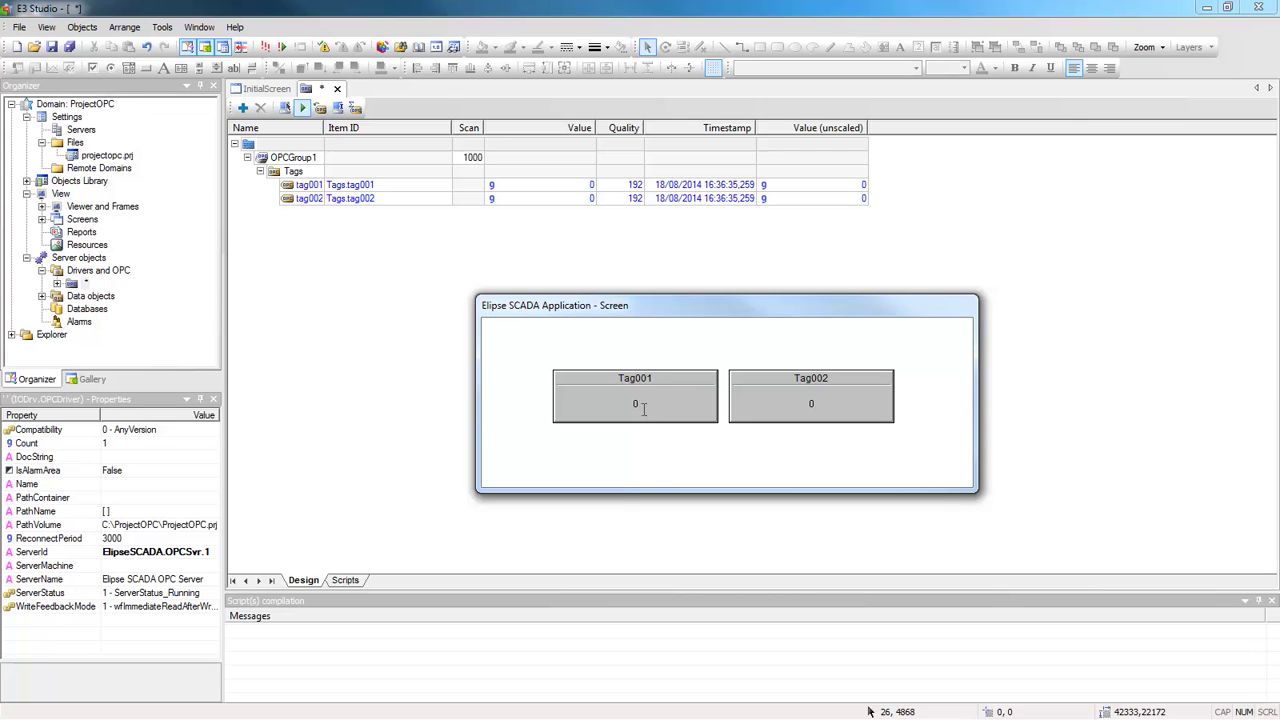
Enter 123 for Tag001 and 789 for Tag002 on the Elipse SCADA screen.
{"action": "left_click", "coordinate": [643, 404]}
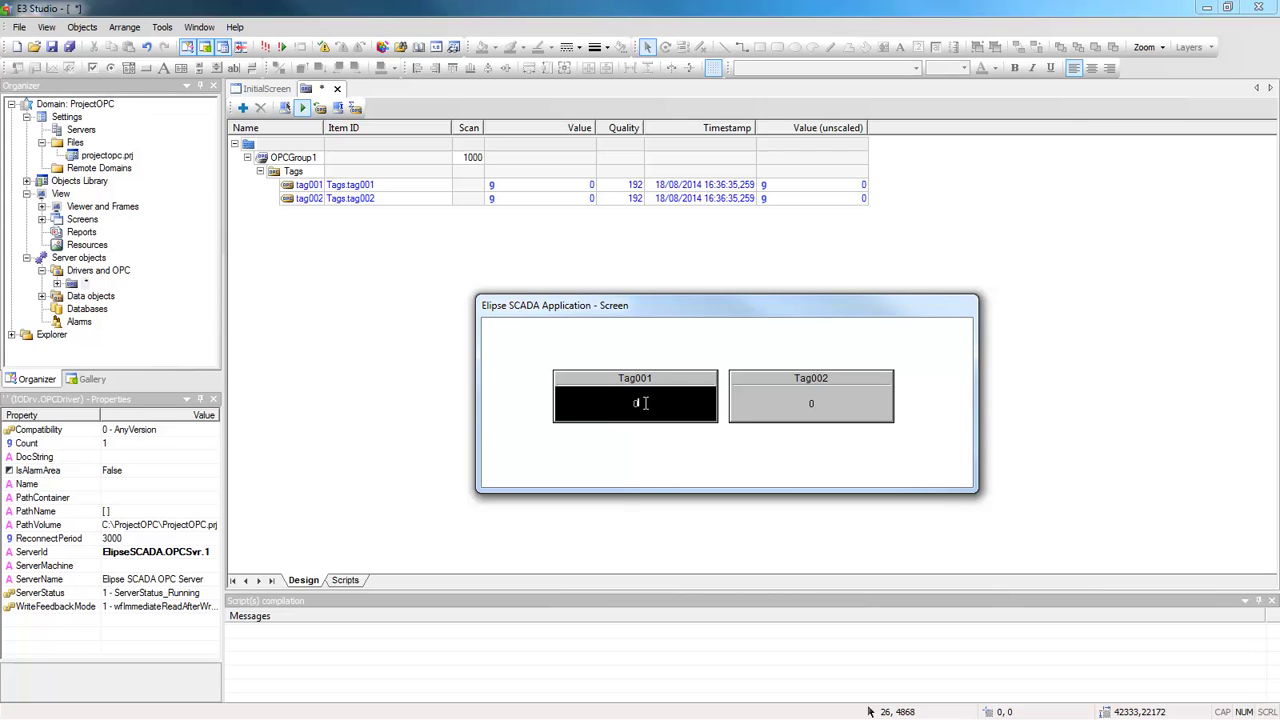
{"action": "type", "text": "123"}
{"action": "key", "text": "Return"}
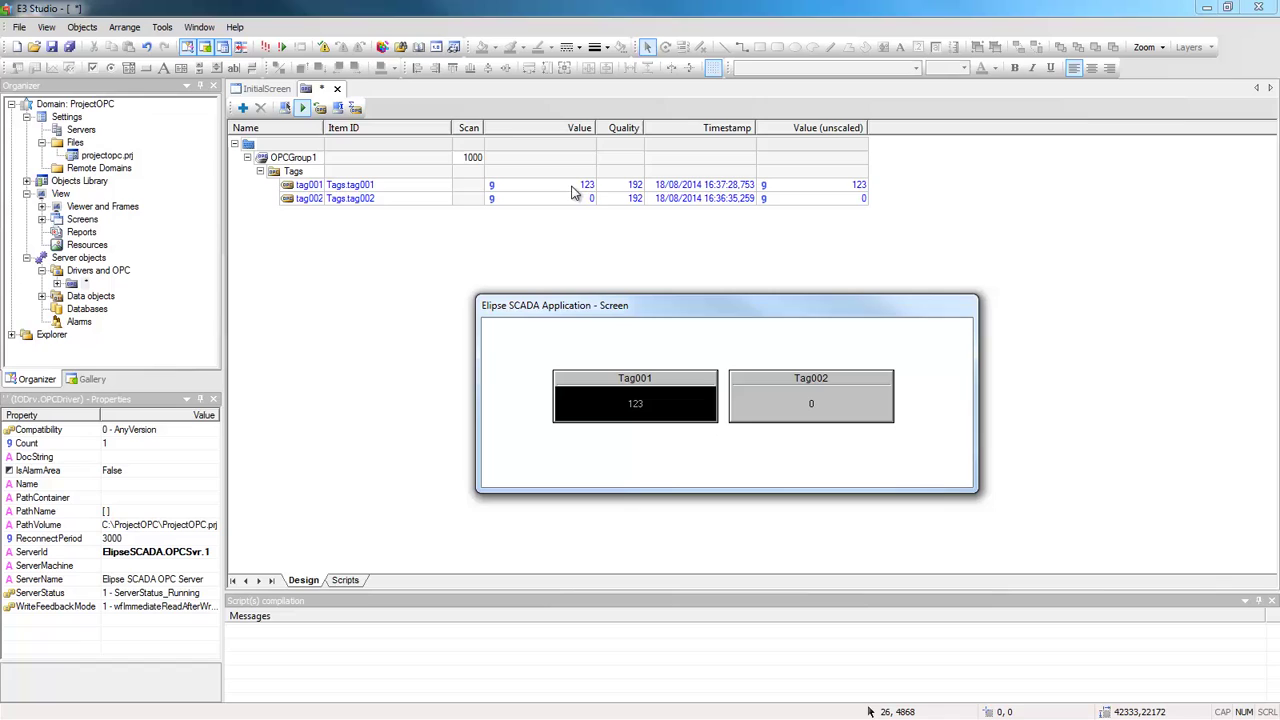
{"action": "left_click", "coordinate": [819, 407]}
{"action": "type", "text": "789"}
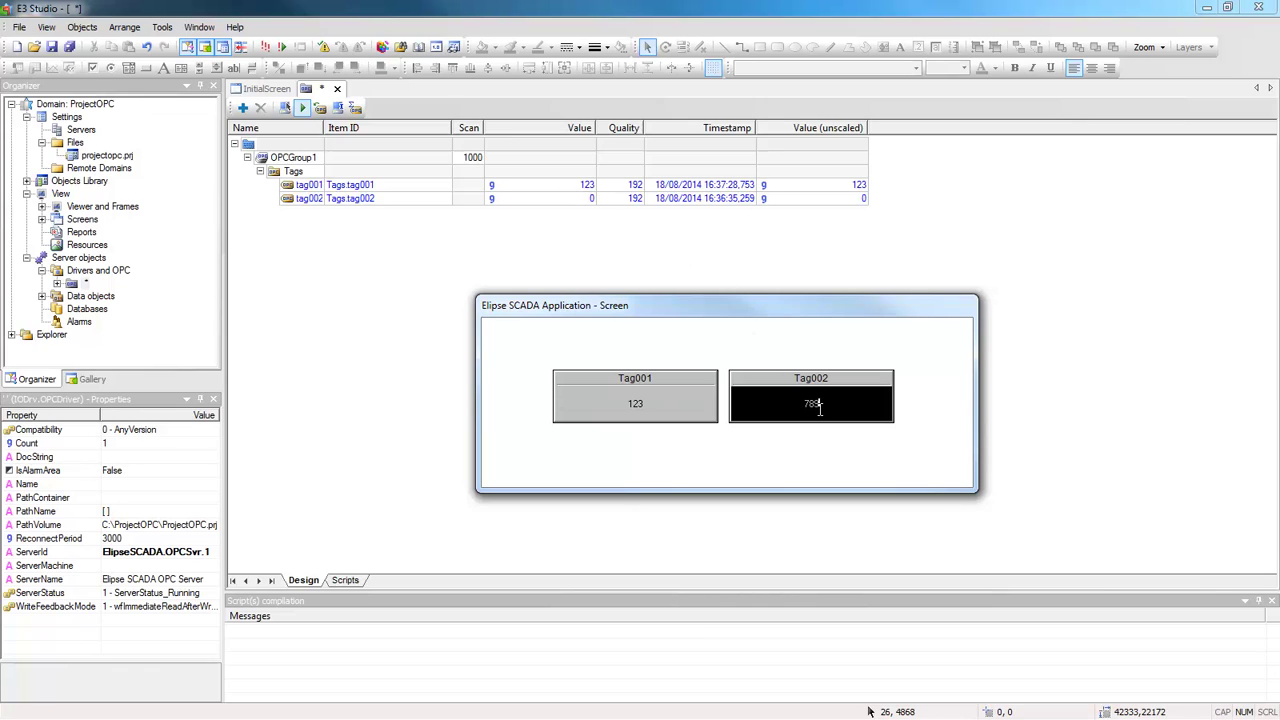